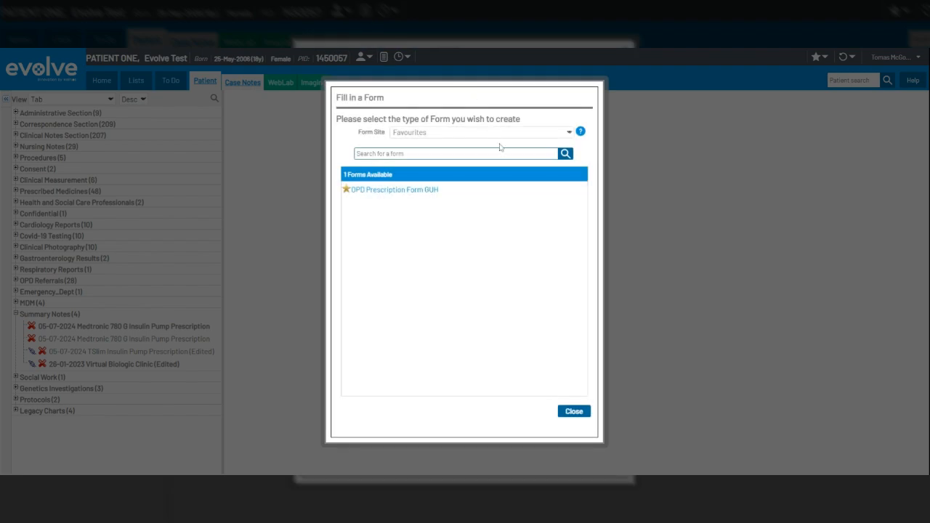
Open the OPD Prescription Form GUH from the OPD form site and close the side-by-side document view
left_click(500, 133)
left_click(474, 373)
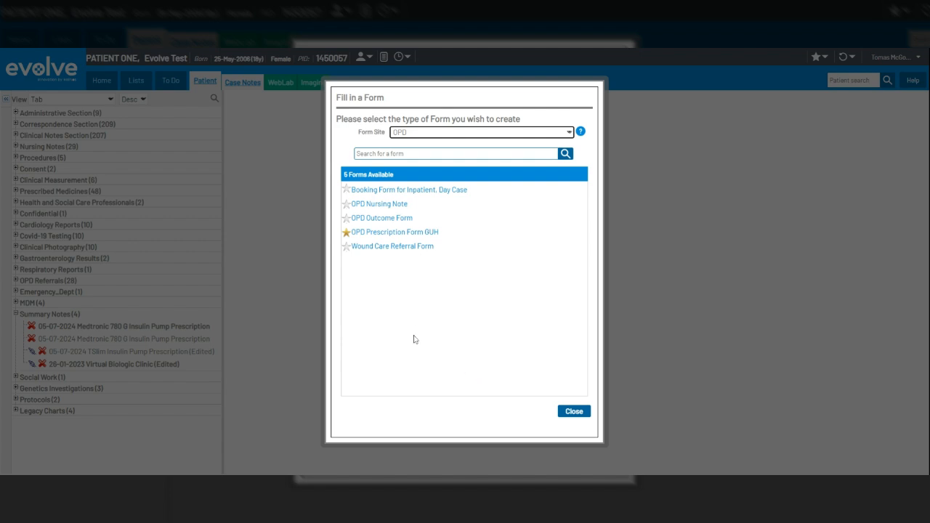
left_click(370, 233)
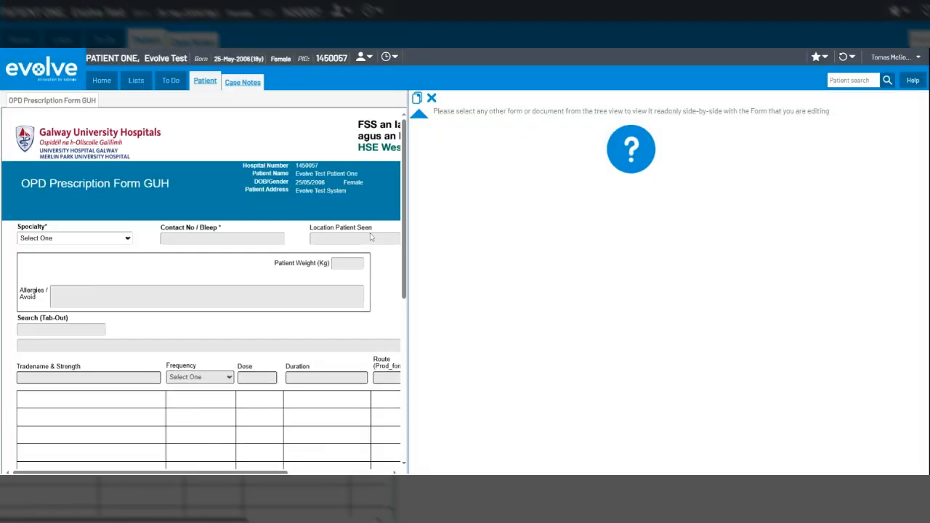
left_click(432, 98)
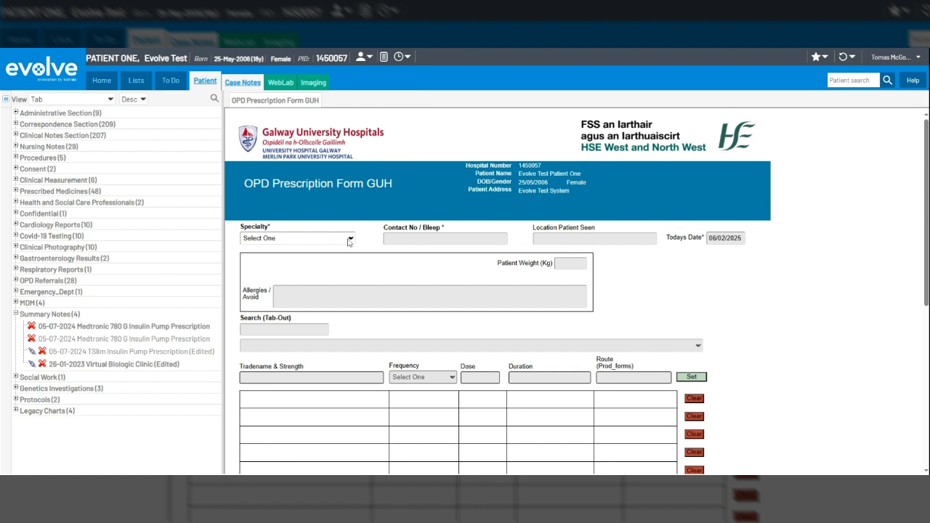
Set the specialty to GASTROENTEROLOGY, fill in the contact/bleep number, and enter Merlin OPD as the location where the patient was seen
left_click(343, 232)
left_click(500, 237)
type("1234")
key("Tab")
type("Merlin OPD")
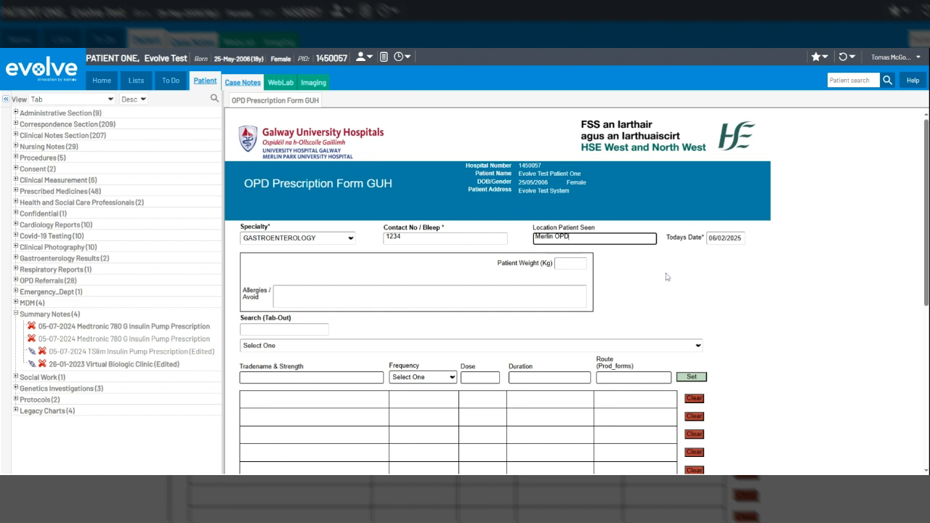
Enter a patient weight of 56 kg and record Latex under allergies
left_click(571, 264)
type("56")
key("Tab")
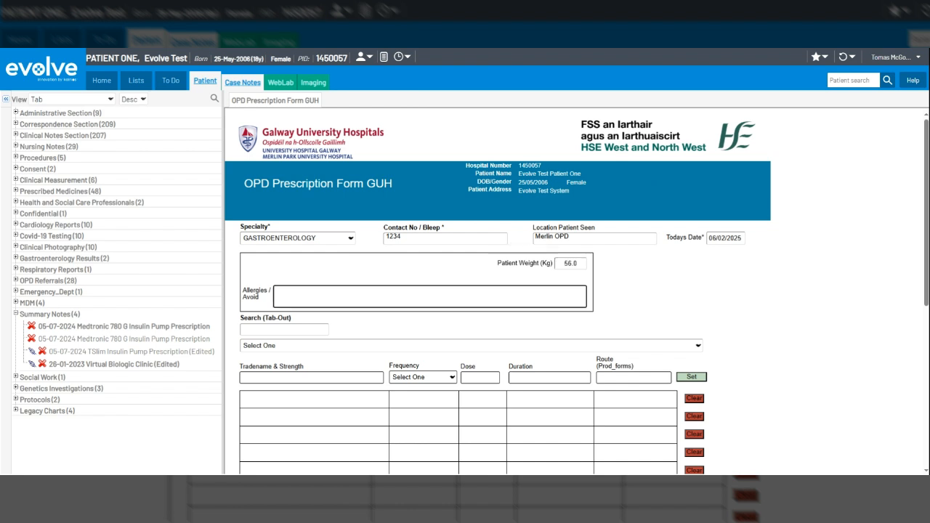
type("Latex")
left_click(763, 292)
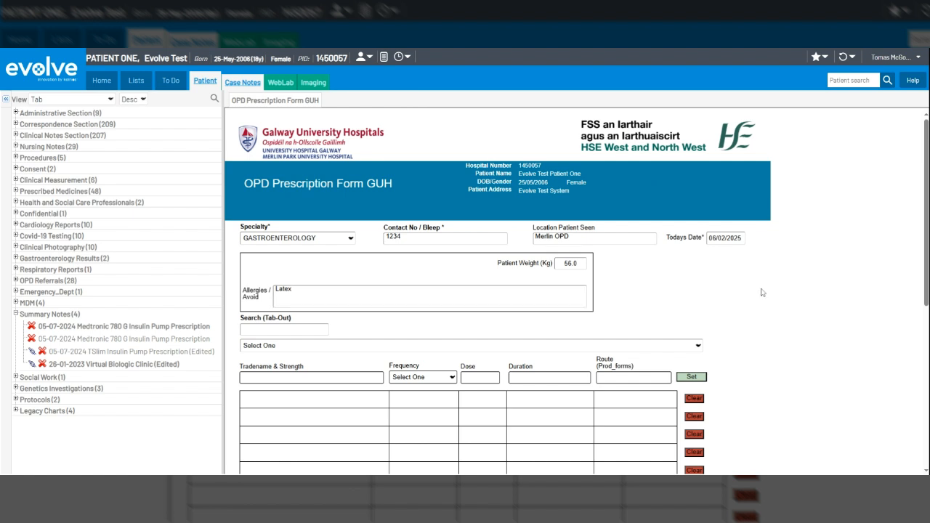
Search the medicines for "esomepra" and choose EMAZOLE 20MG GAST RES TABS ESOMEPRAZOLE
scroll(763, 292, "down", 2)
scroll(763, 293, "down", 1)
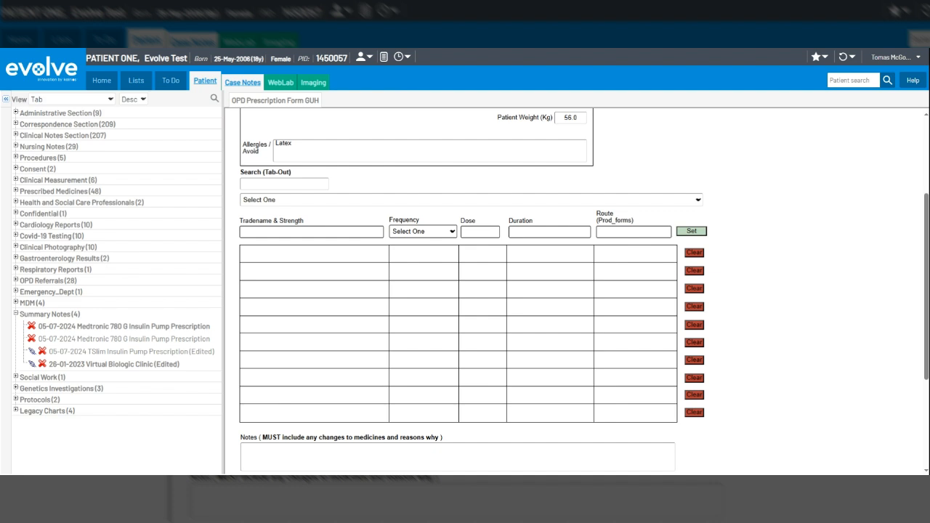
left_click(285, 184)
type("eso")
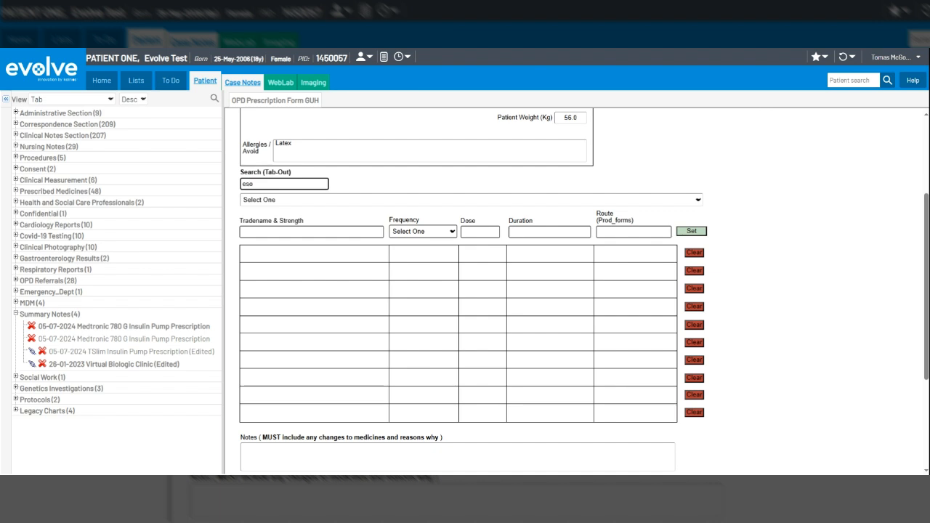
type("mepra")
key("Tab")
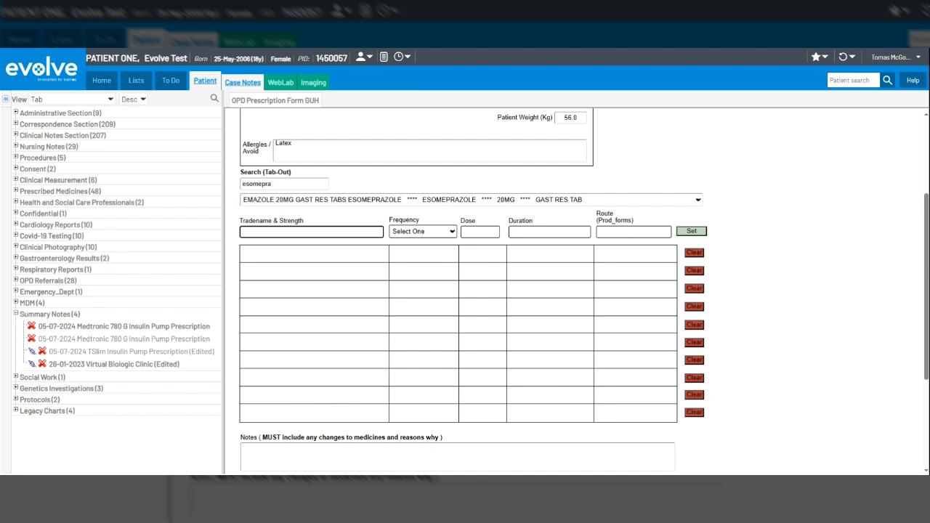
left_click(700, 202)
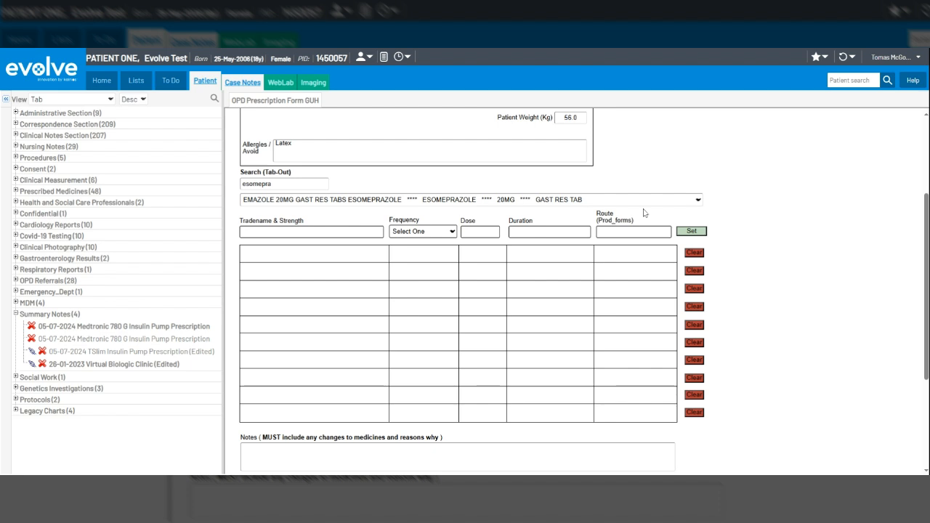
left_click(499, 220)
left_click(499, 221)
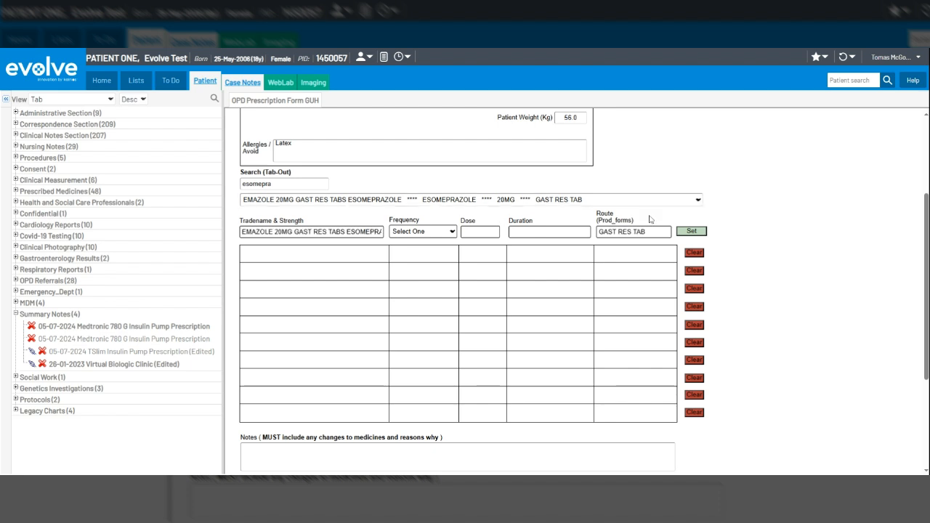
Set the Emazole frequency to Once Daily, dose to 20mg and duration to Two weeks, and add it to the prescription table
left_click(452, 233)
left_click(446, 242)
left_click(480, 232)
type("20mg")
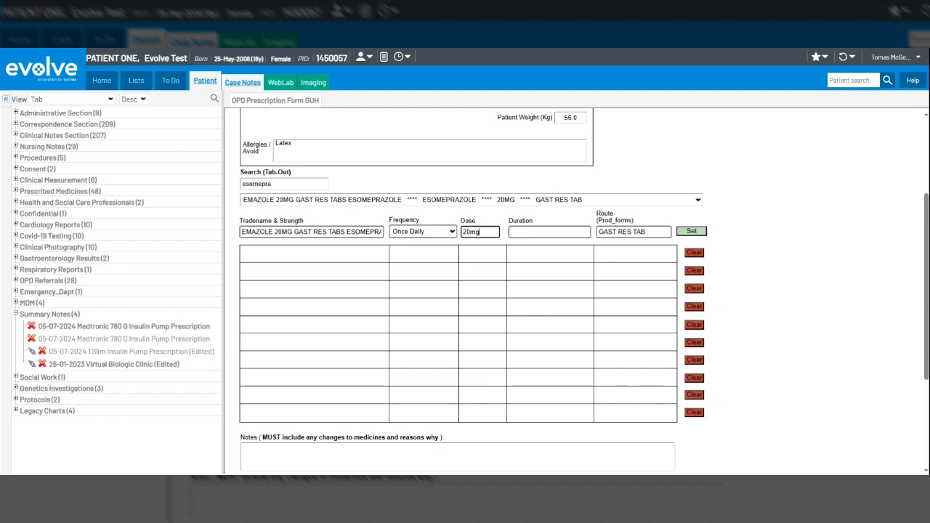
key("Tab")
type("T")
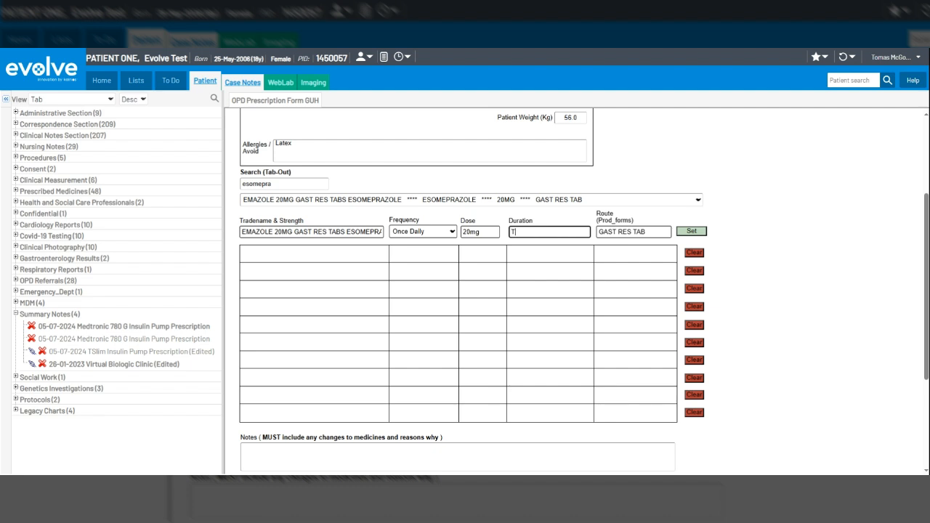
type("wo weeks")
left_click(692, 231)
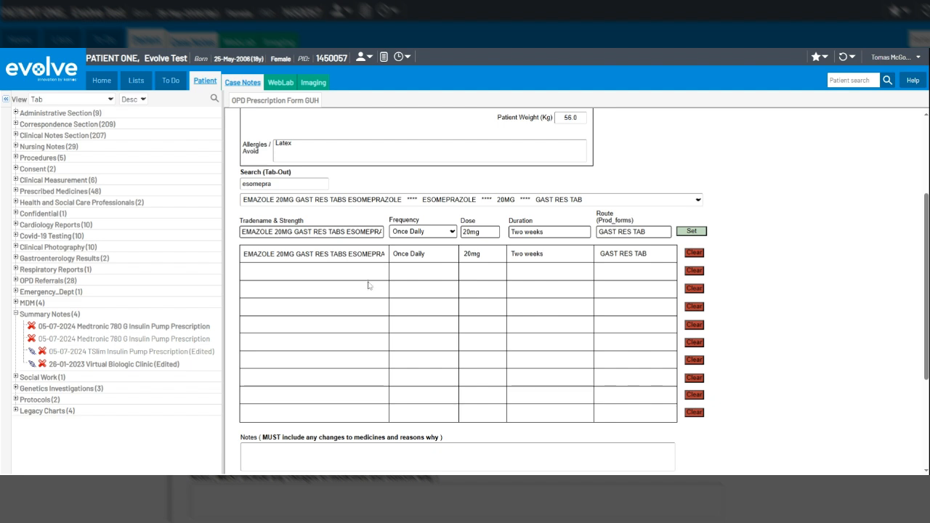
Replace the whole Tradename & Strength entry with Famotidine
left_click(312, 232)
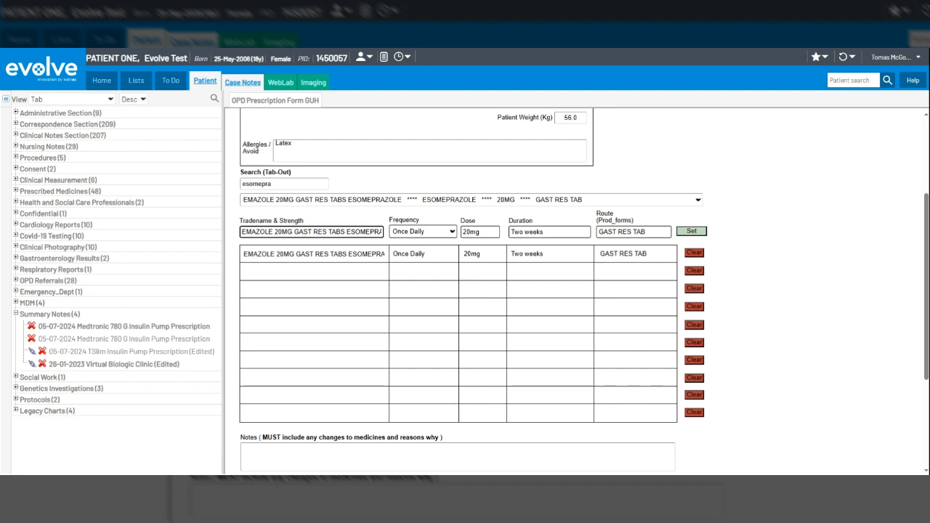
left_click_drag(340, 232, 381, 232)
scroll(382, 232, "down", 1)
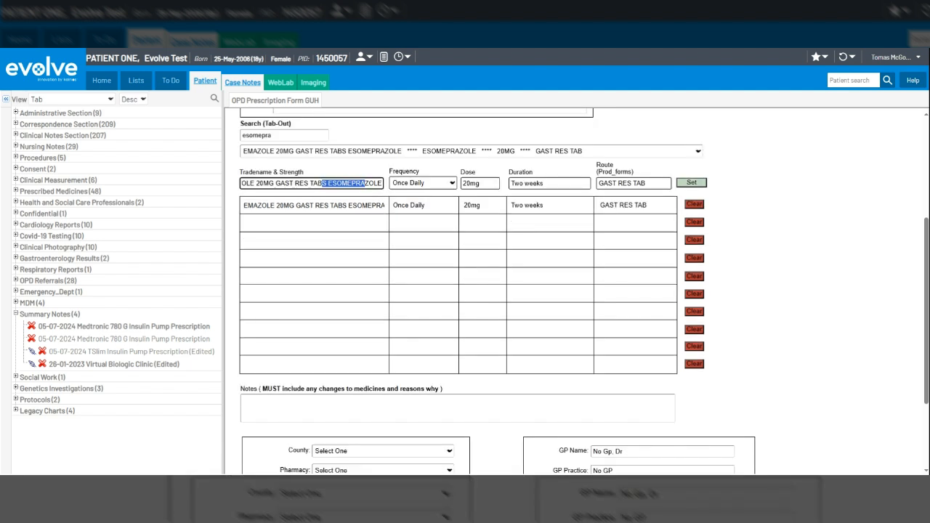
left_click_drag(322, 184, 233, 178)
key("BackSpace")
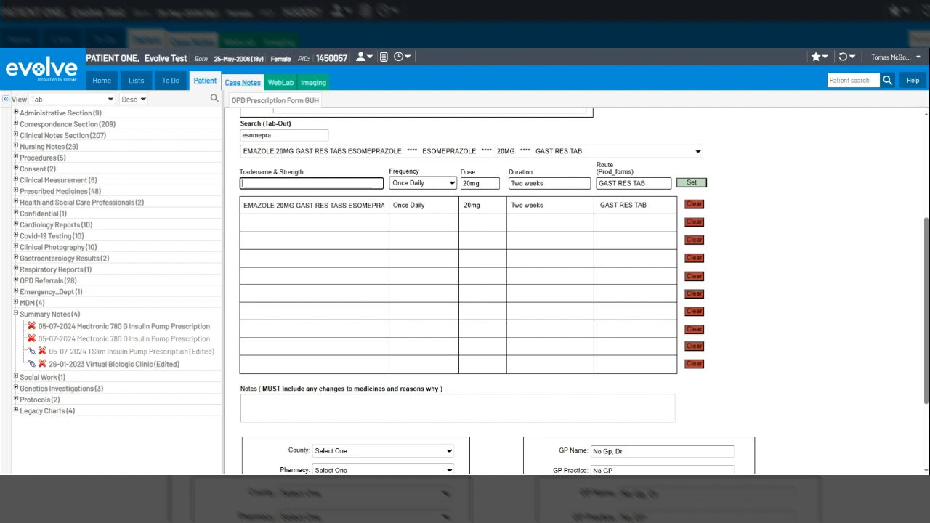
type("Famotidine")
Set the Famotidine frequency to Twice Daily, dose to 30mg and duration to Three weeks, and add it to the prescription table
left_click(446, 195)
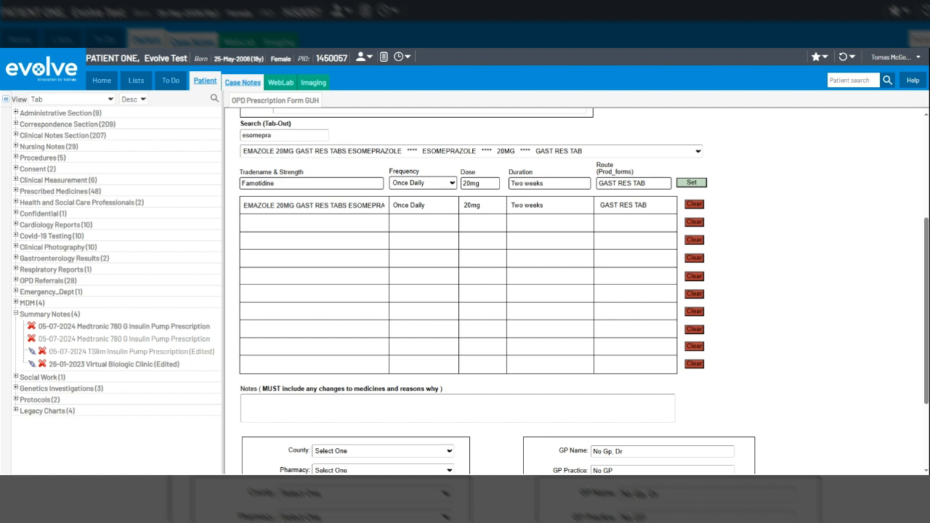
left_click(423, 207)
left_click(483, 184)
left_click(538, 181)
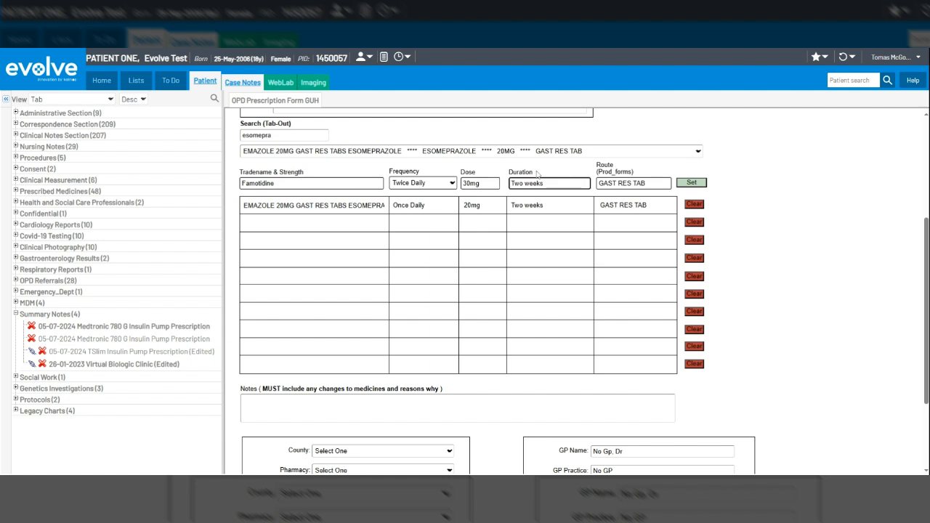
type("Three")
left_click(702, 183)
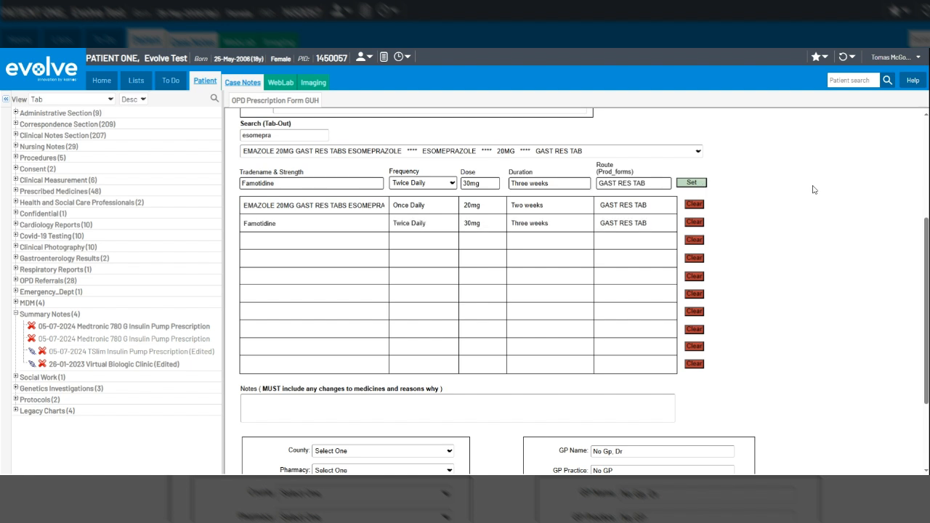
Enter None in the notes on medicine changes
scroll(814, 189, "down", 1)
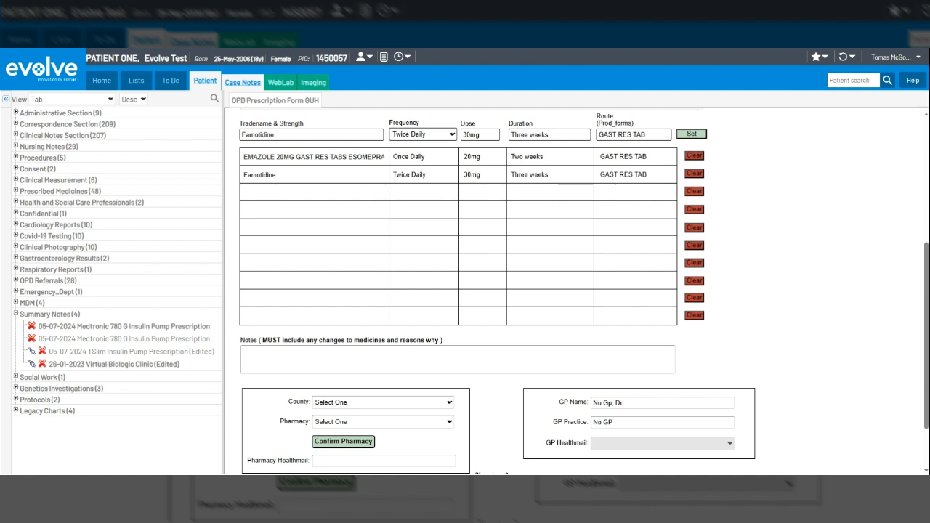
left_click(458, 360)
type("N")
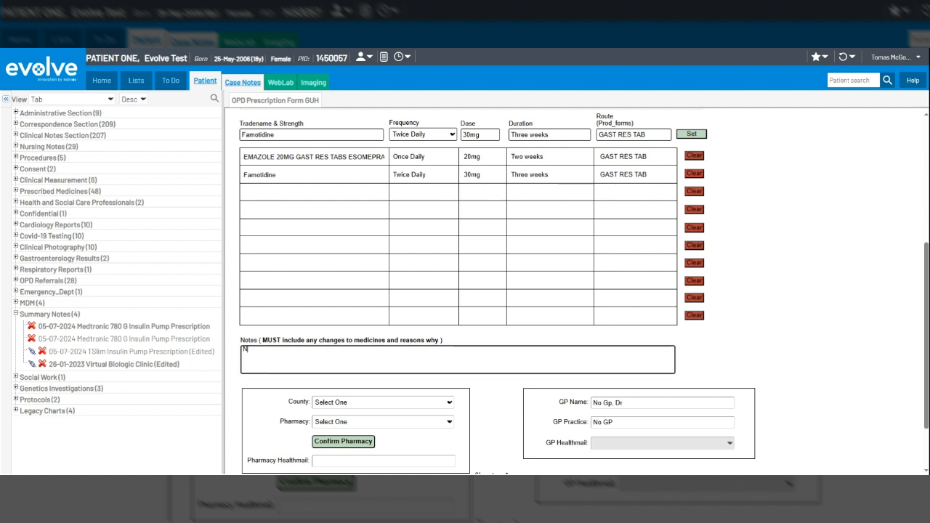
type("one")
Select county Galway and Claddagh Pharmacy Galway, and confirm the pharmacy
scroll(771, 273, "down", 2)
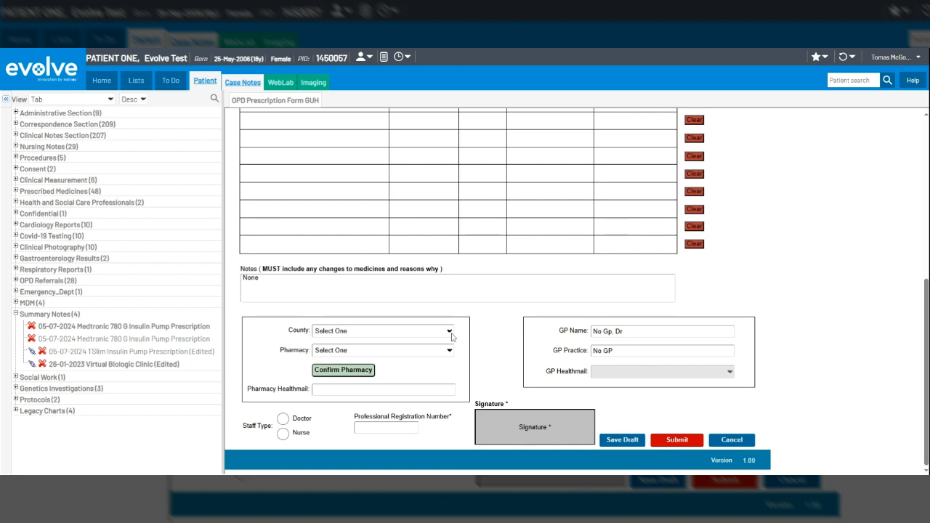
left_click(430, 329)
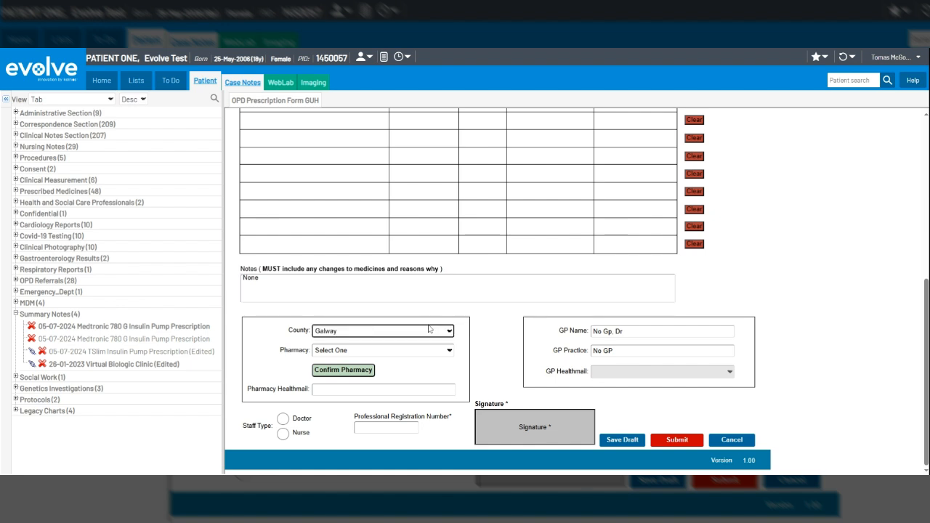
left_click(450, 355)
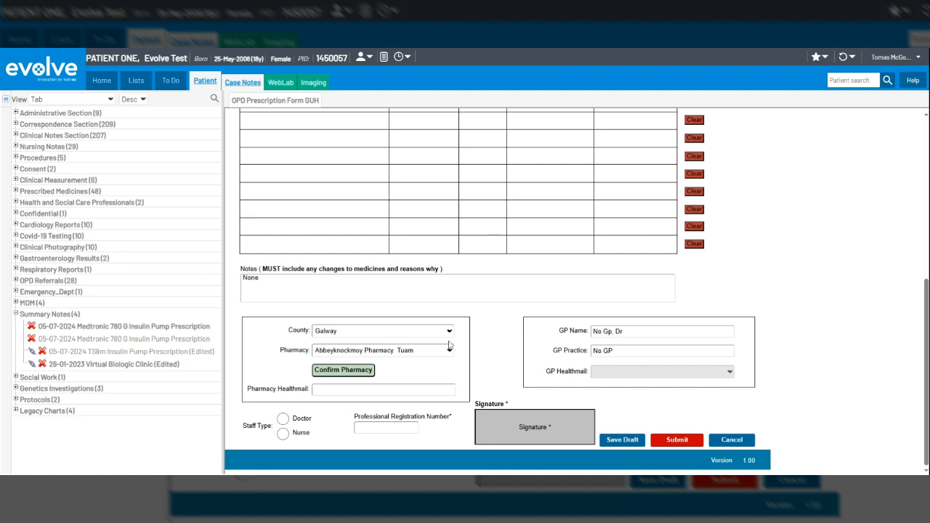
left_click(426, 322)
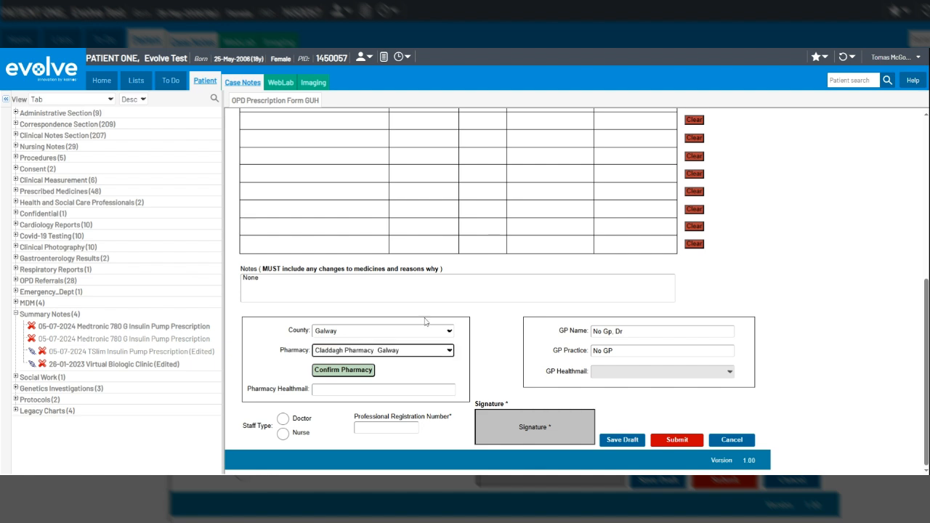
left_click(343, 370)
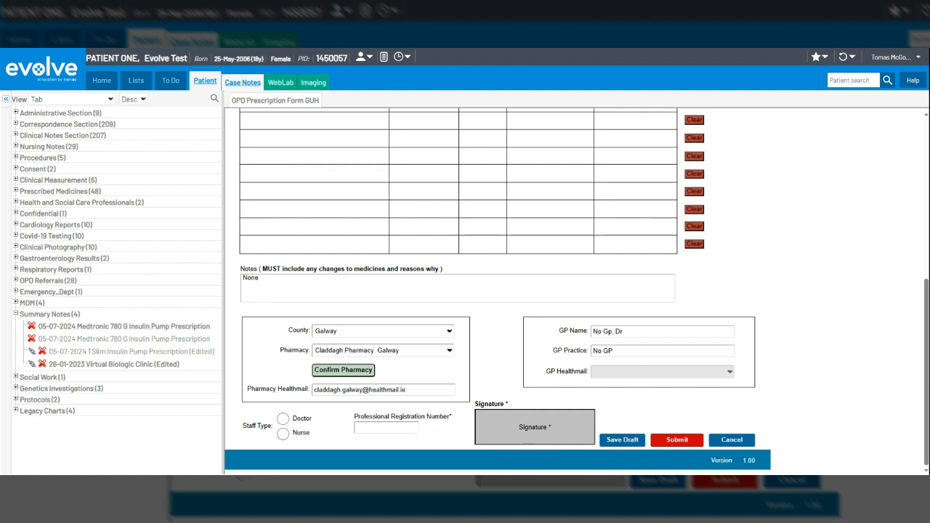
Clear the pharmacy's Healthmail address
left_click(302, 394)
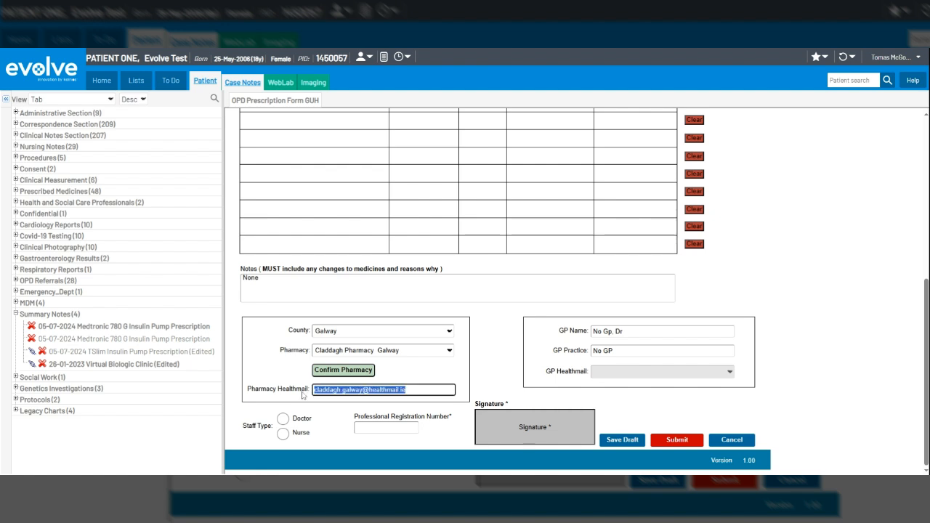
key("Delete")
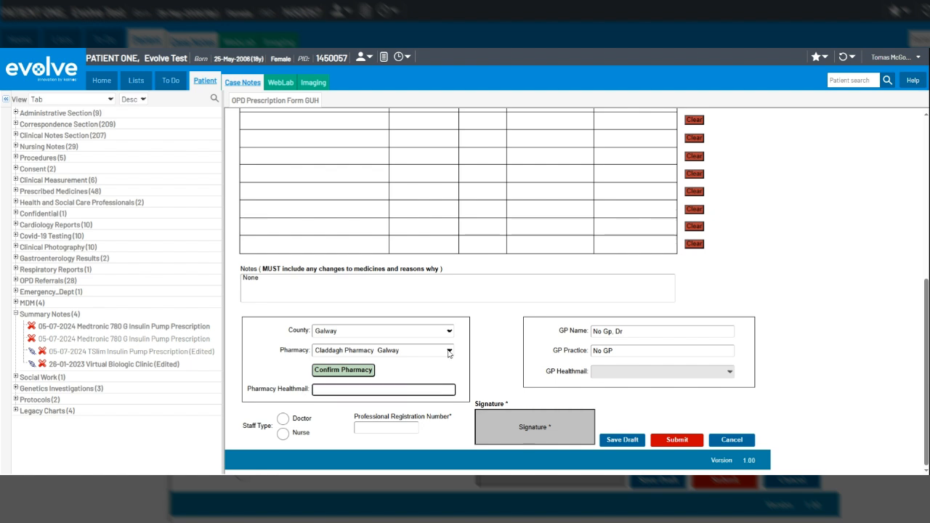
left_click(482, 348)
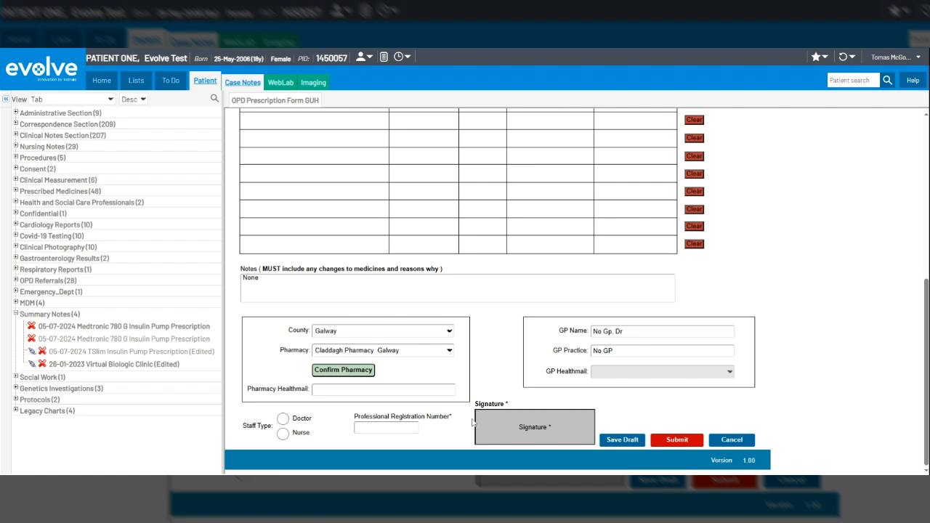
Set the staff type to Doctor and enter the professional registration number
left_click(283, 420)
left_click(386, 427)
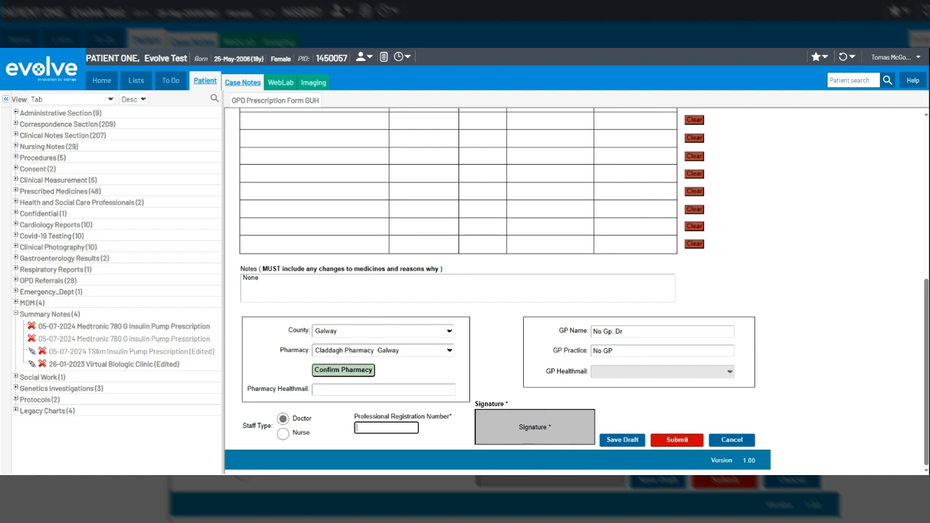
type("123456")
left_click(439, 437)
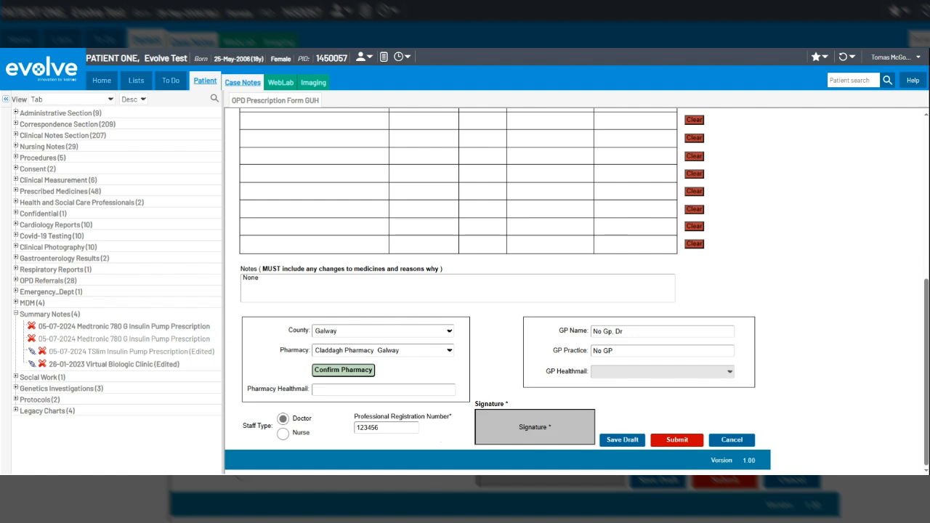
Save the prescription form as a draft assigned to Your Inbox and open the To Do list
left_click(622, 441)
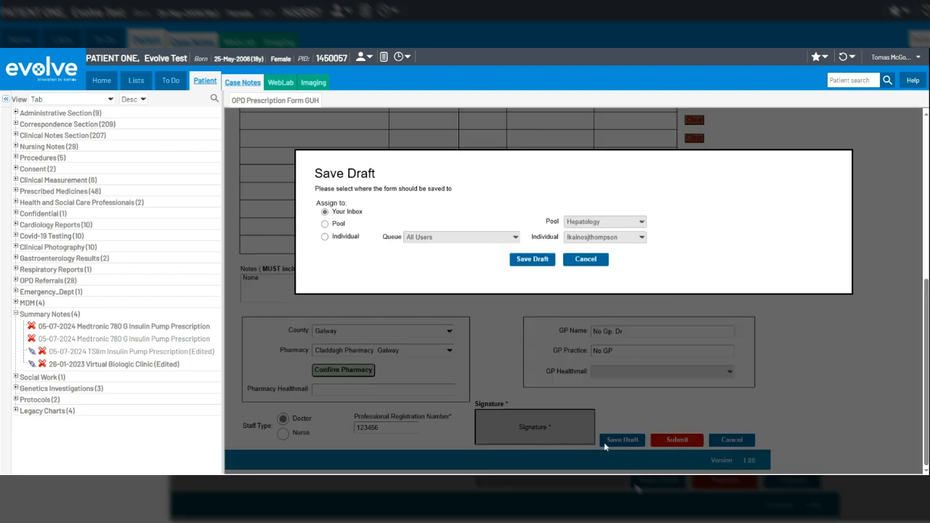
left_click(531, 260)
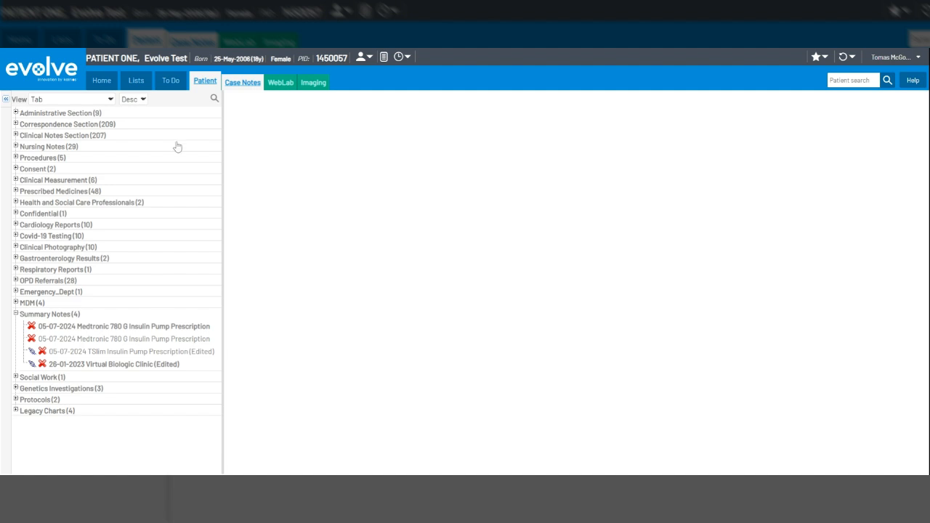
left_click(170, 81)
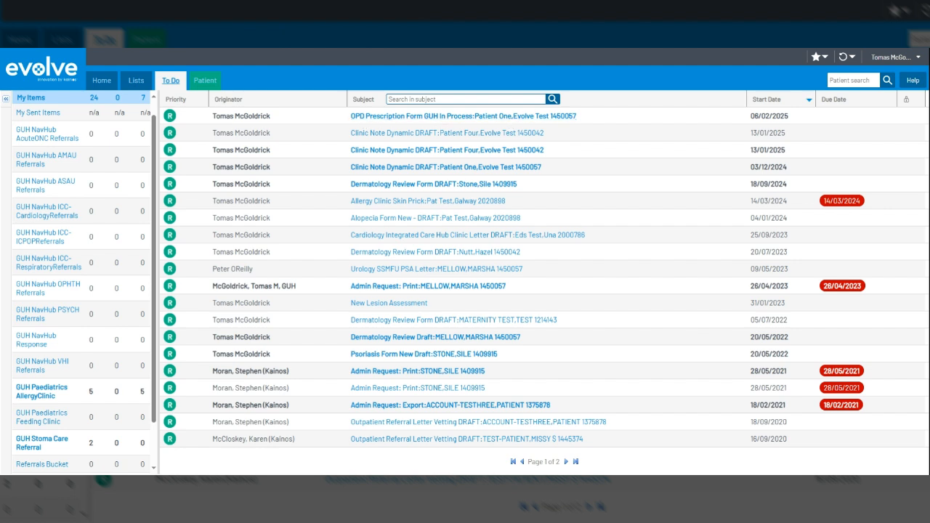
Open the draft OPD Prescription Form GUH from the To Do list, dismiss the side-by-side document view, and submit the form
left_click(398, 118)
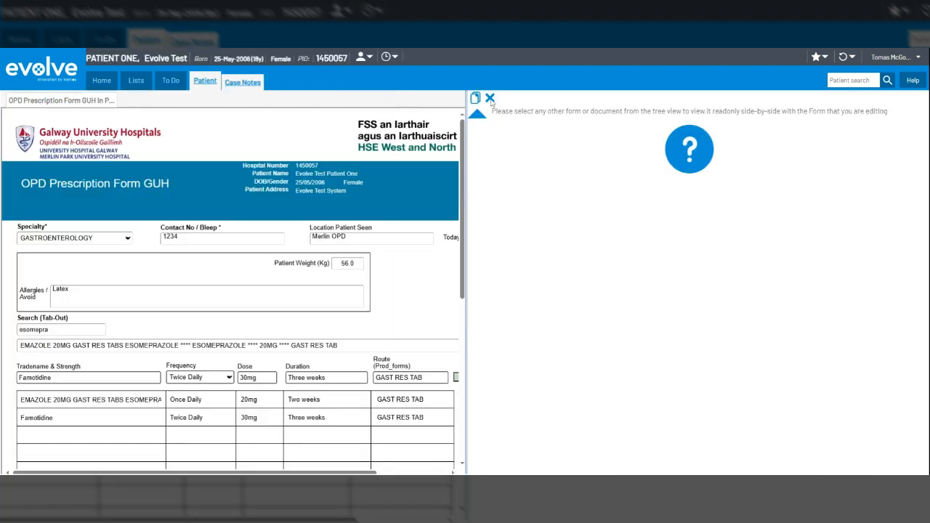
left_click(491, 98)
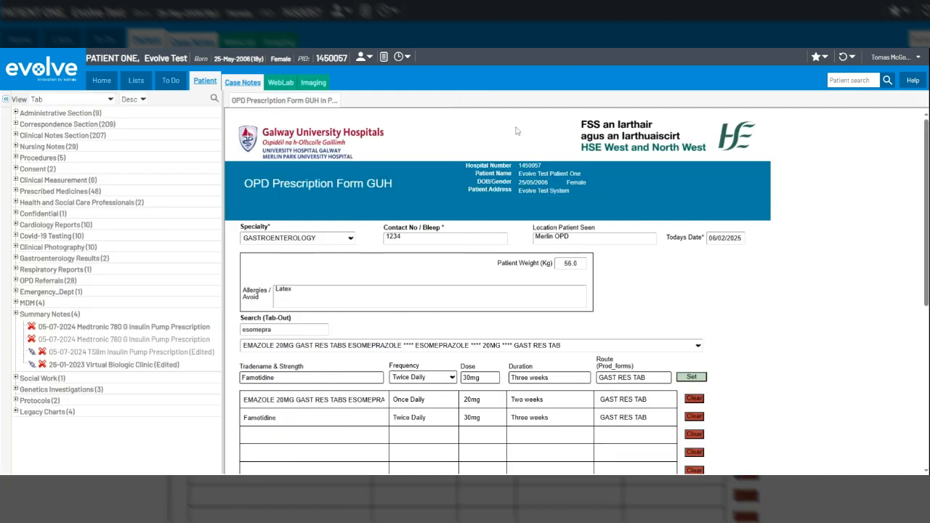
scroll(766, 217, "down", 1)
scroll(766, 217, "down", 10)
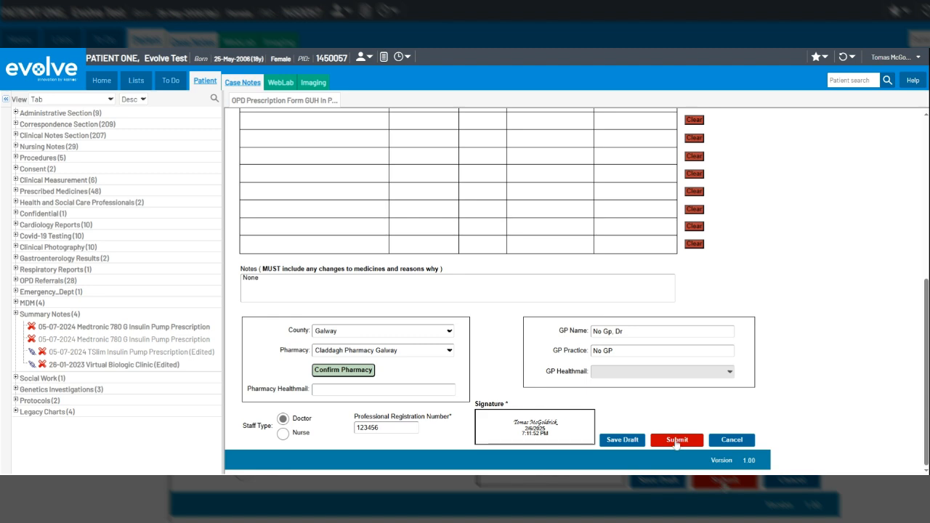
left_click(676, 440)
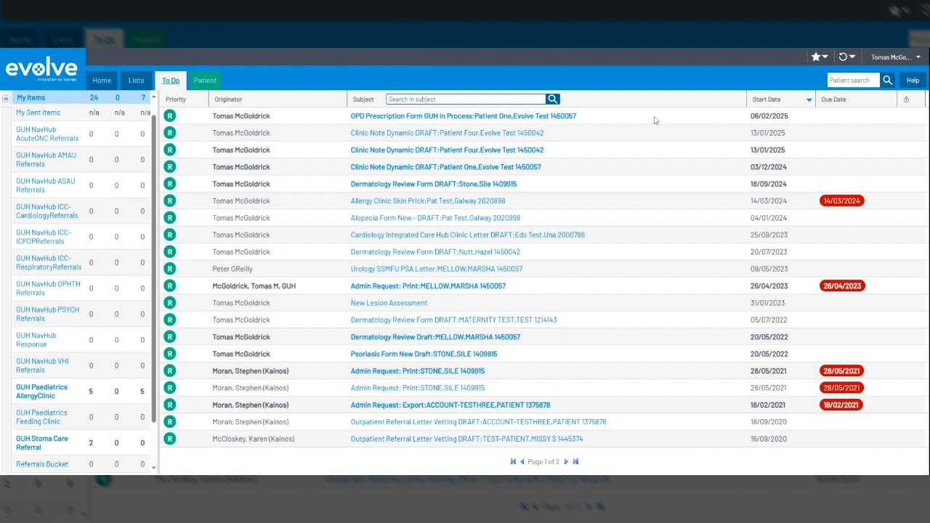
Open the favourite test patient's case notes and display the 06-02-2025 OPD Prescription GUH GASTROENTEROLOGY document under Prescribed Medicines
left_click(820, 58)
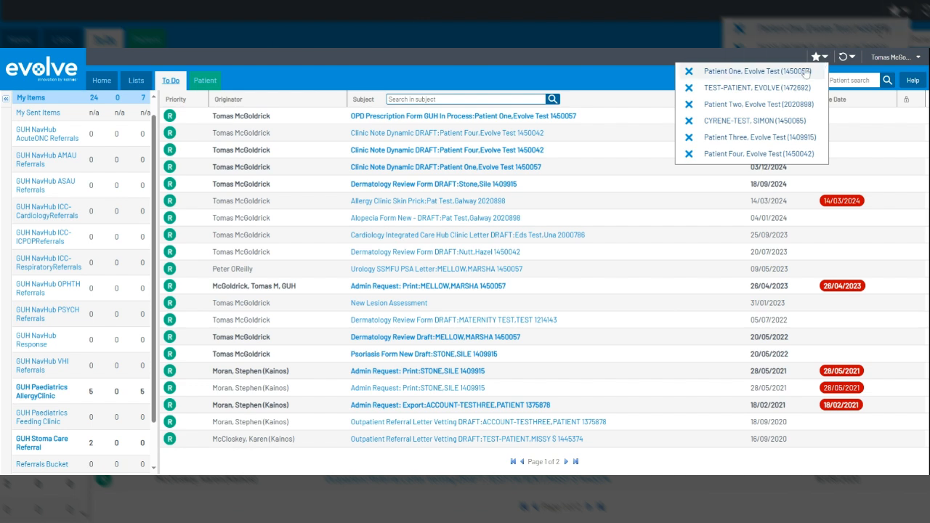
left_click(793, 73)
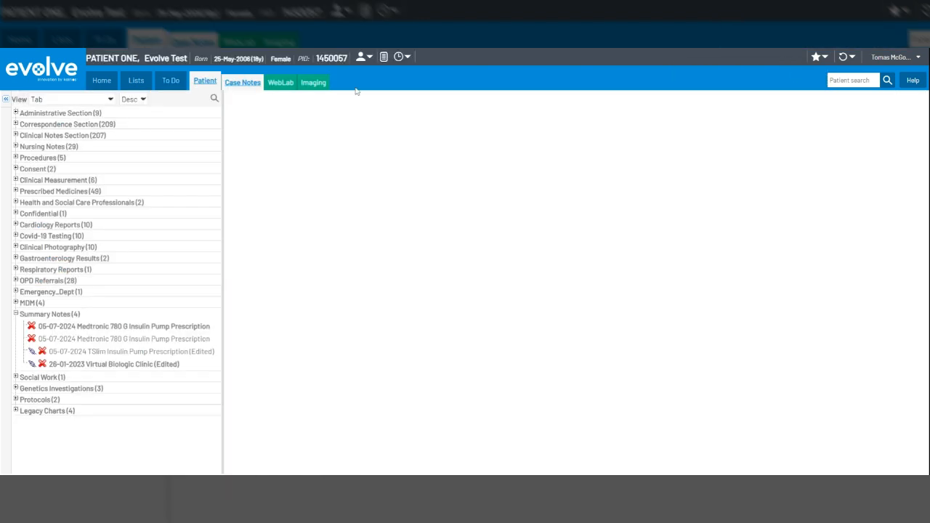
left_click(15, 192)
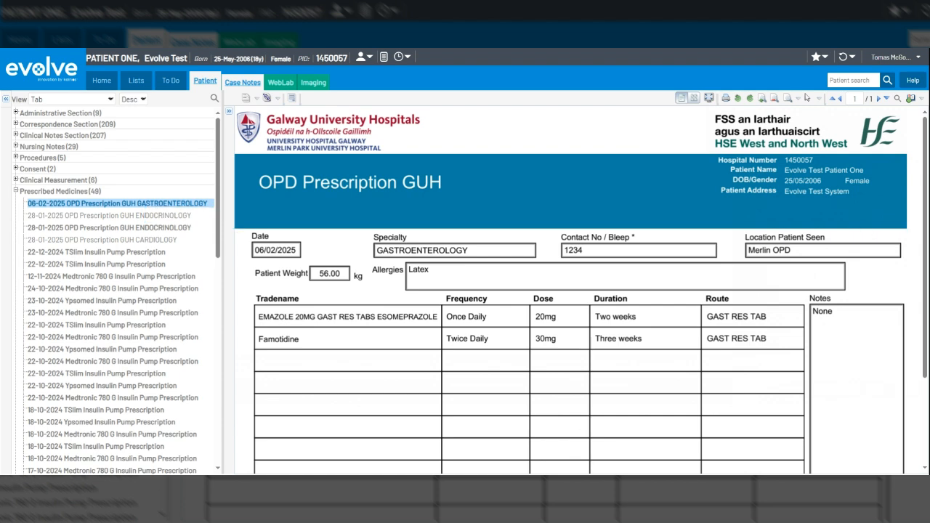
Review the submitted gastroenterology prescription through to its signature and pharmacy details, and start printing it
scroll(909, 227, "down", 3)
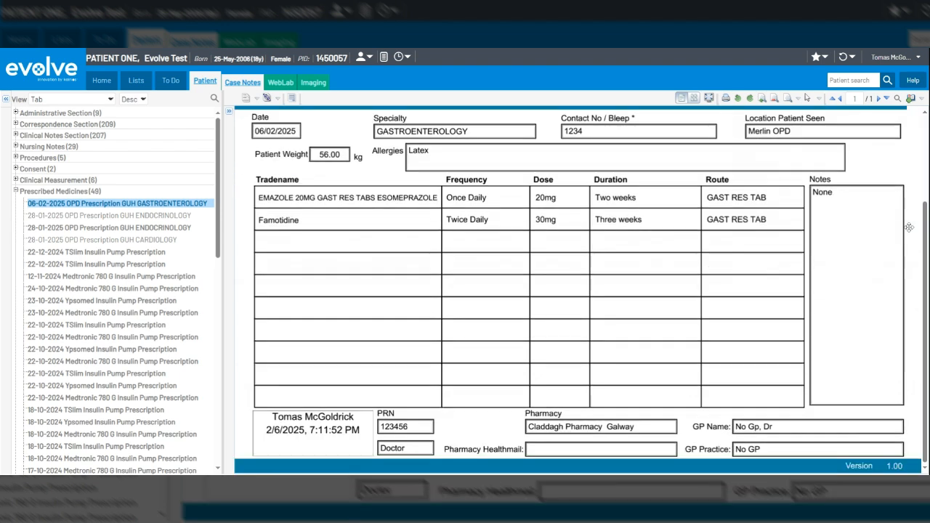
scroll(908, 227, "up", 3)
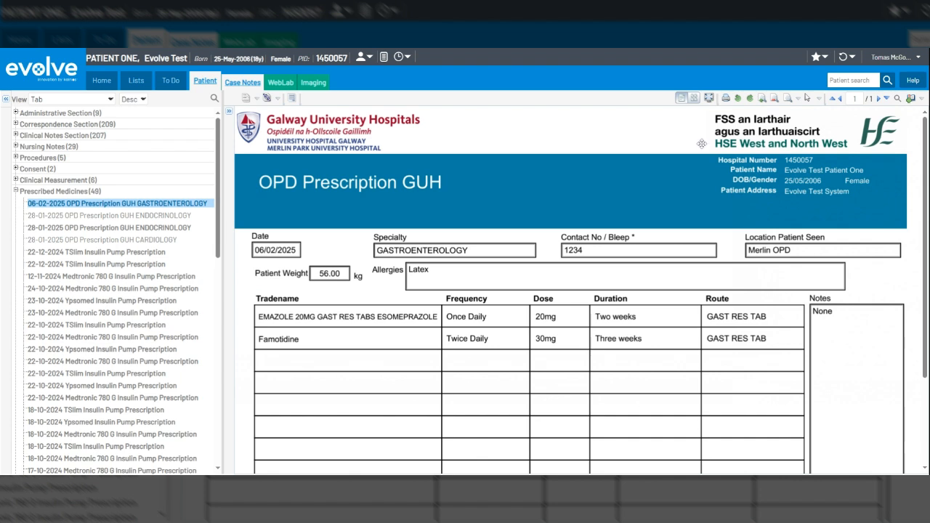
left_click(727, 100)
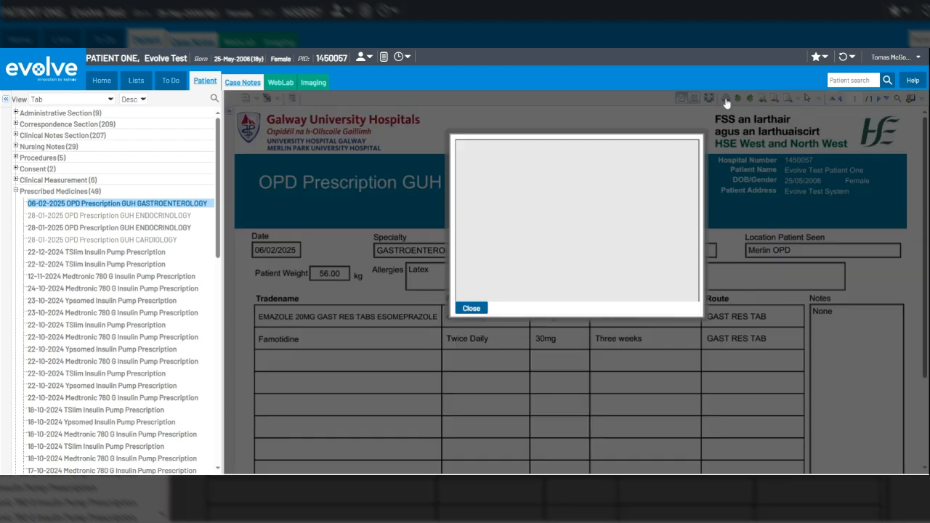